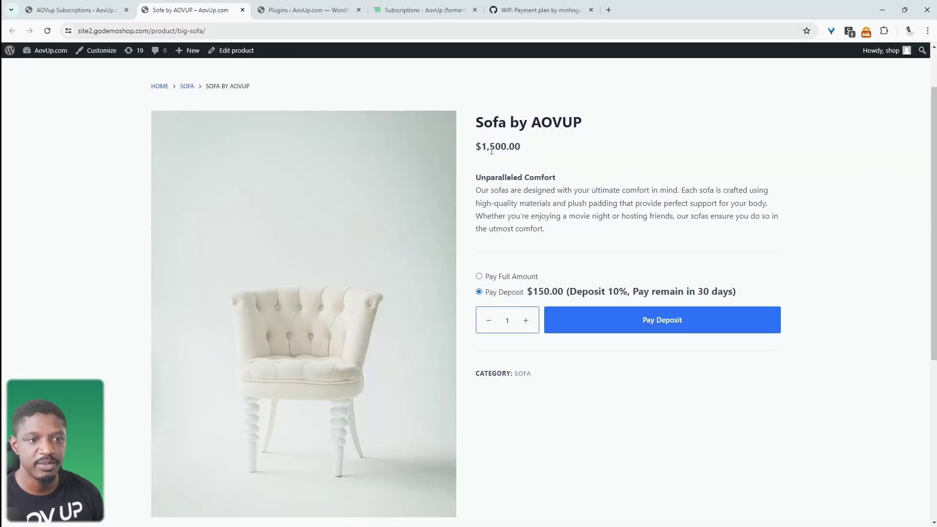
Highlight the sofa's $1,500.00 price, then bring up the AovUp Subscriptions plugin page.
drag(484, 148, 505, 146)
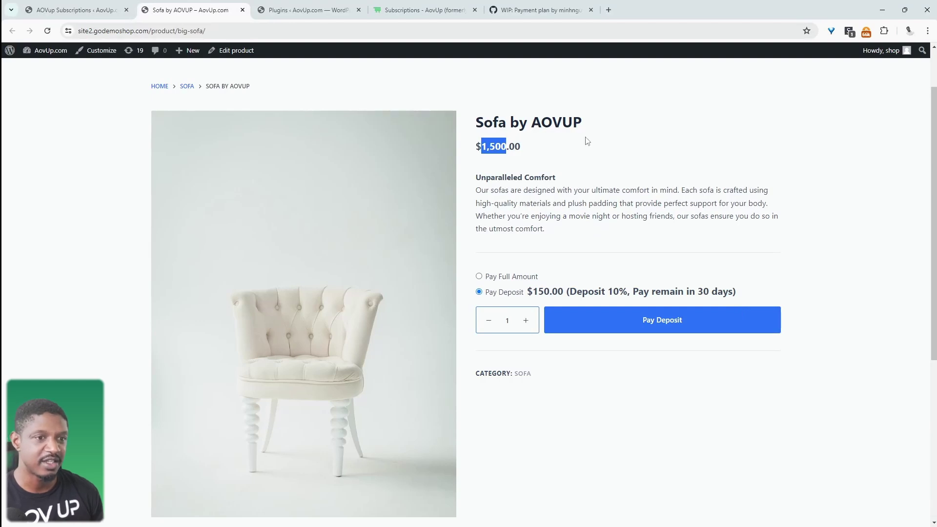
drag(525, 147, 476, 141)
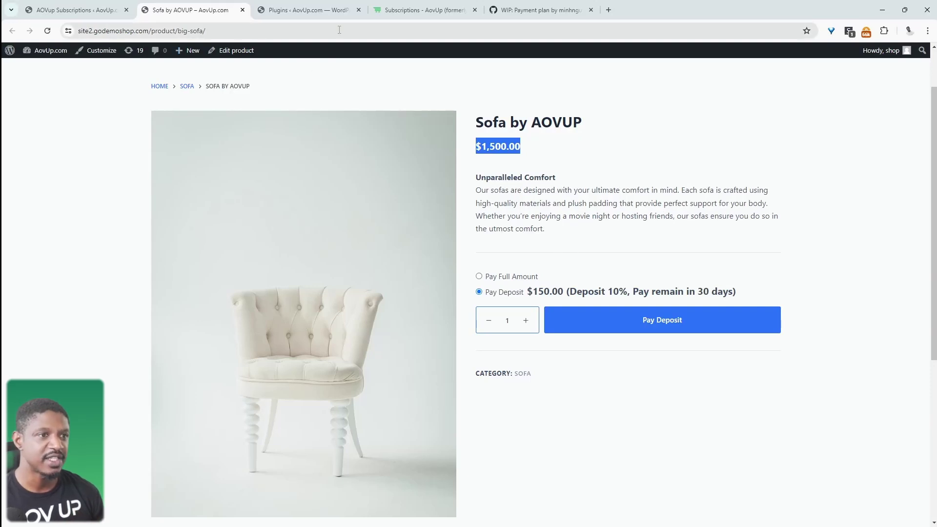
click(423, 10)
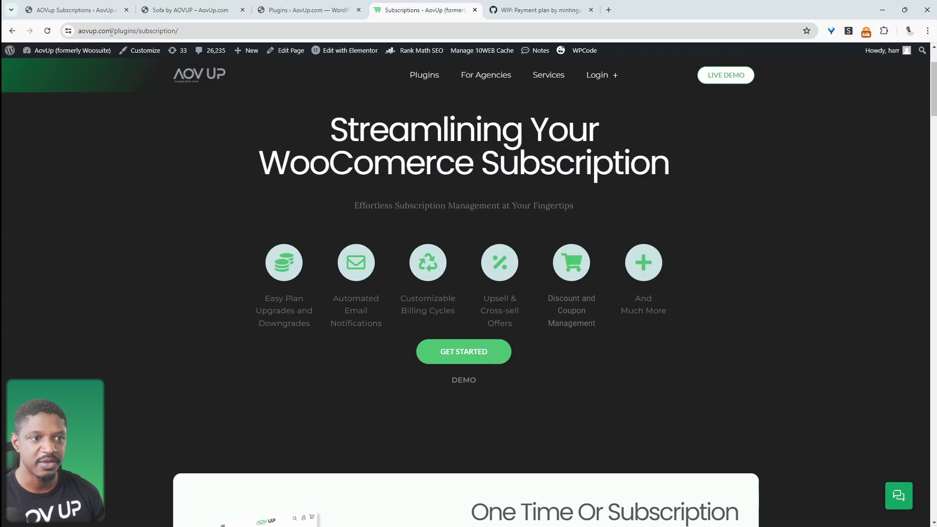
scroll(755, 218, up, 2)
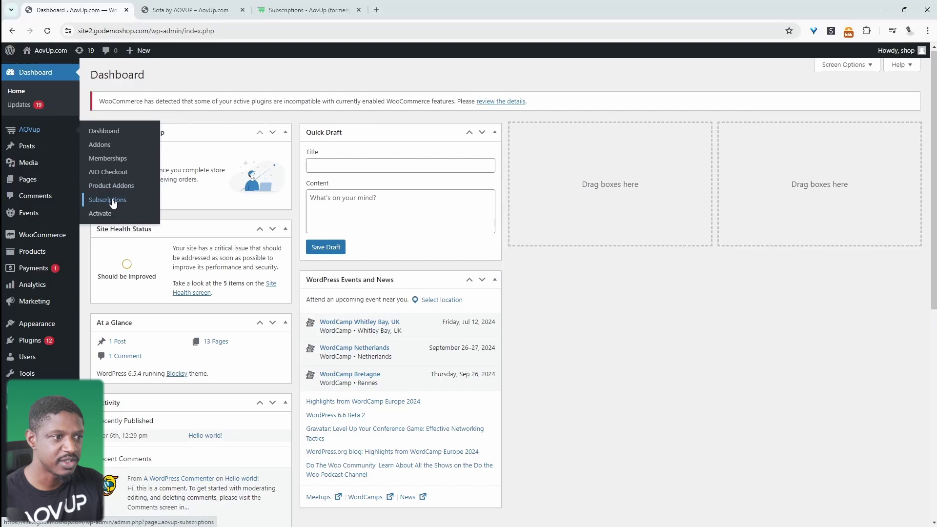
Create a new subscription plan named 'sofa' from the AOVup Subscriptions Plans list.
click(108, 200)
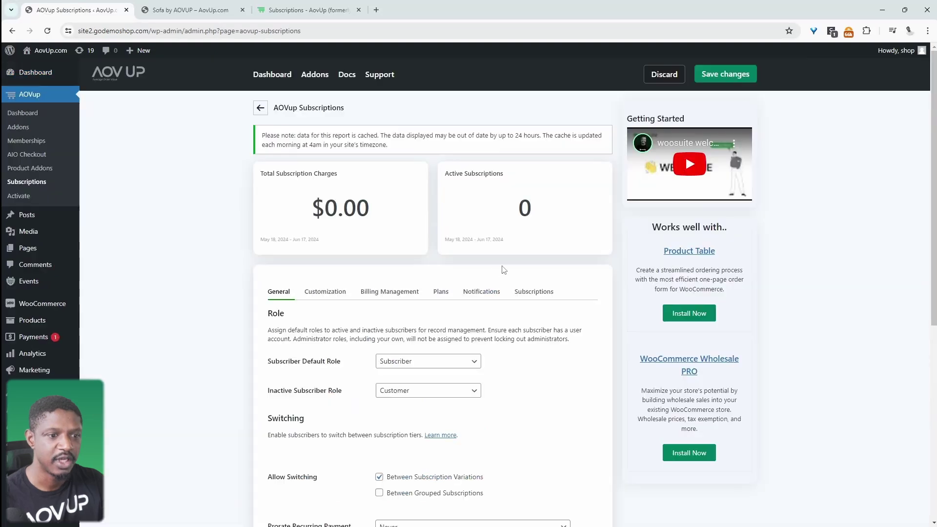
click(434, 300)
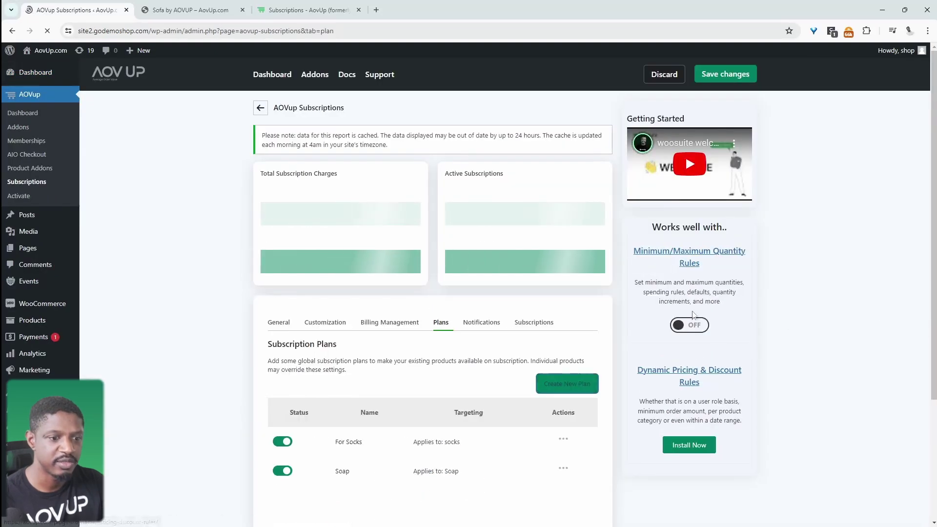
click(424, 240)
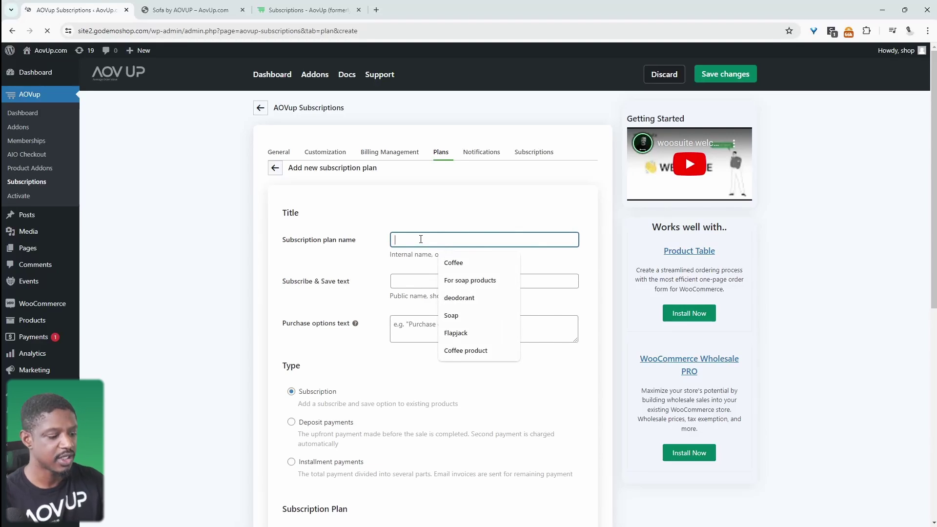
text(soaf)
key(BackSpace)
key(BackSpace)
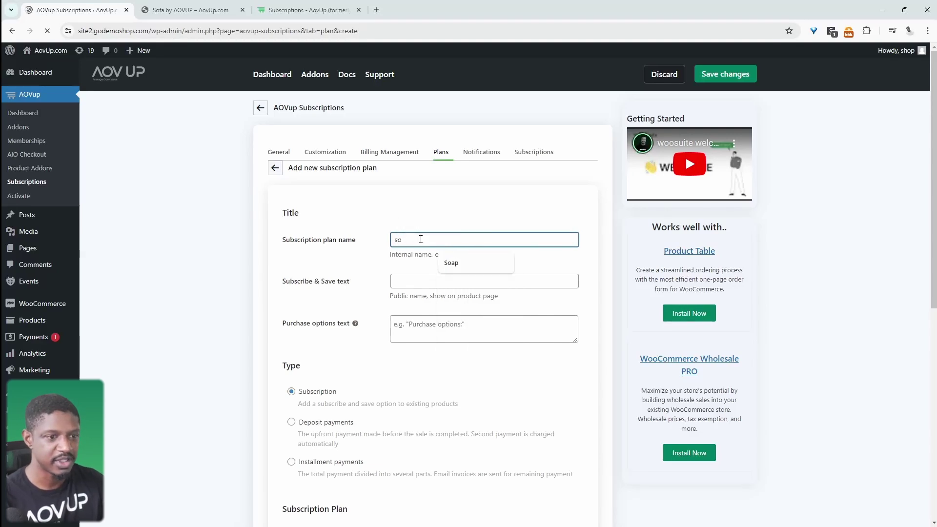
text(fa)
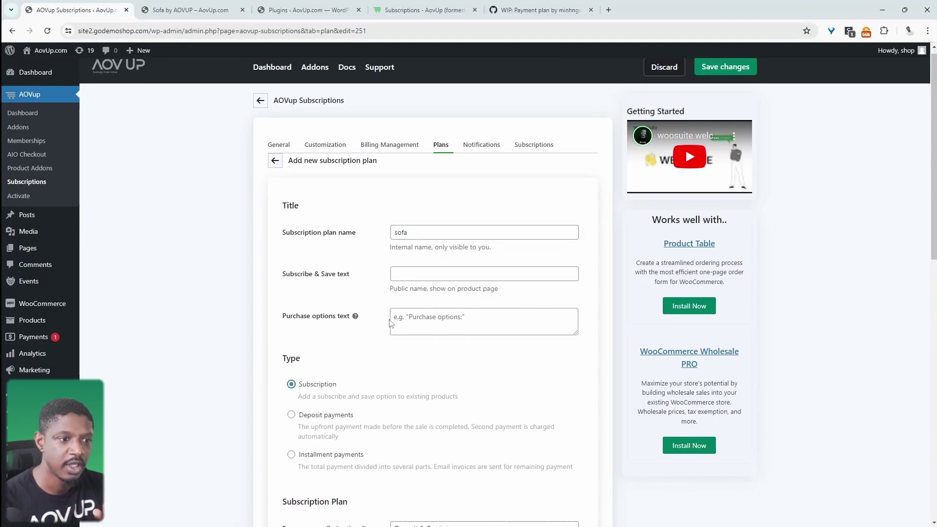
scroll(391, 323, down, 1)
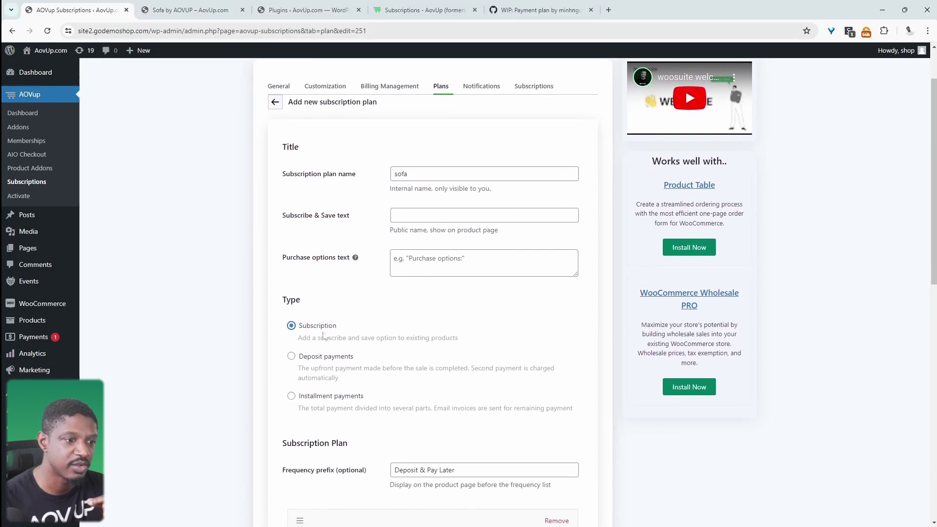
drag(307, 357, 293, 361)
Set the sofa plan type to Deposit payments and review the Lanyard deposit example.
click(293, 359)
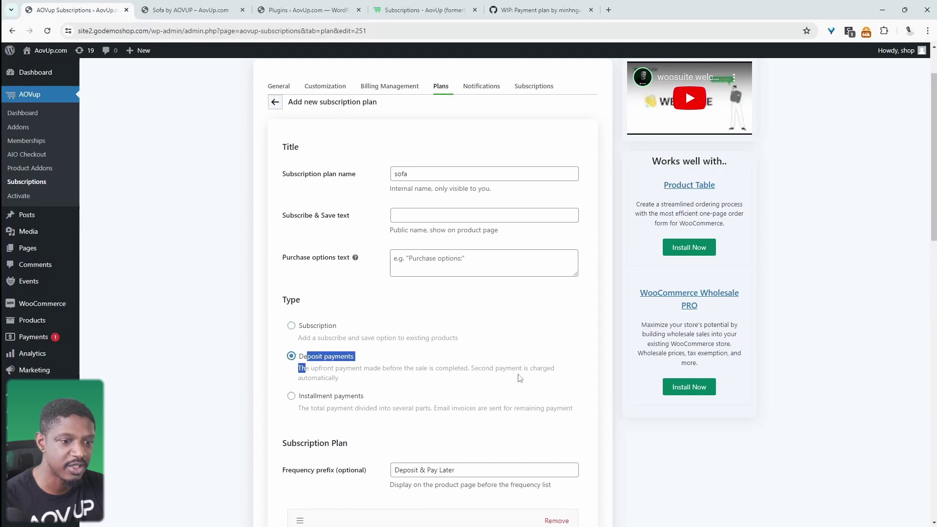
scroll(418, 335, down, 3)
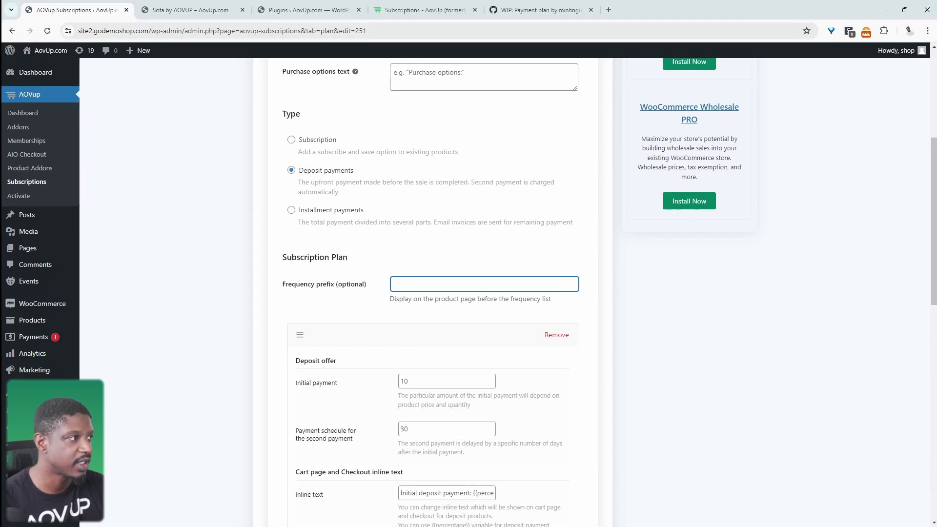
key(alt+Tab)
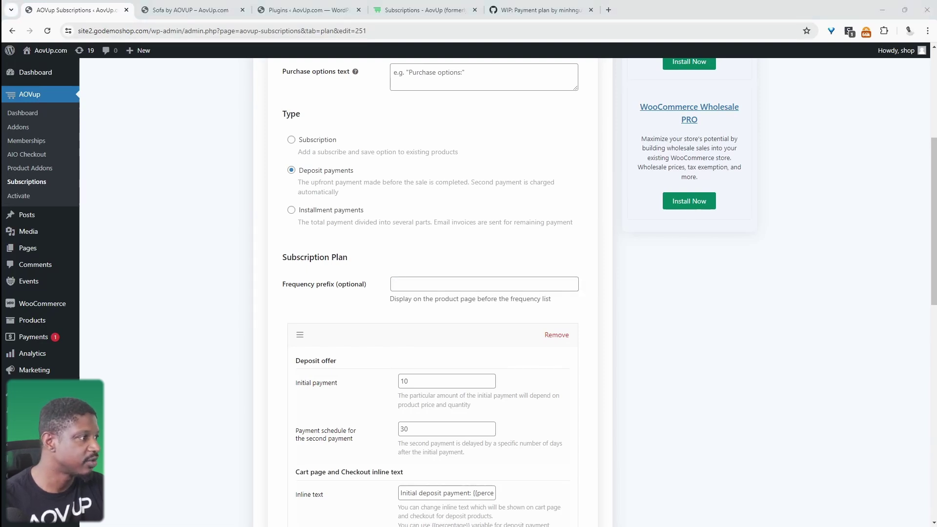
key(alt+Tab)
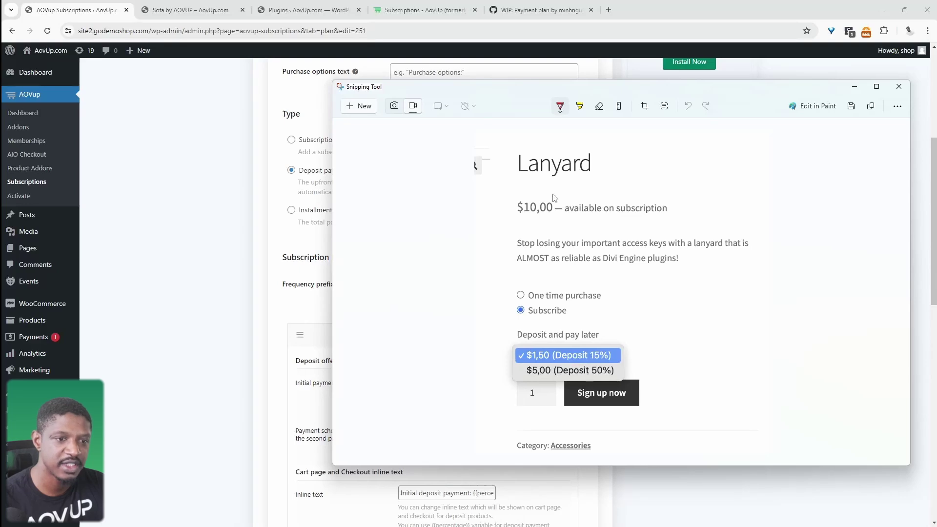
key(alt+Tab)
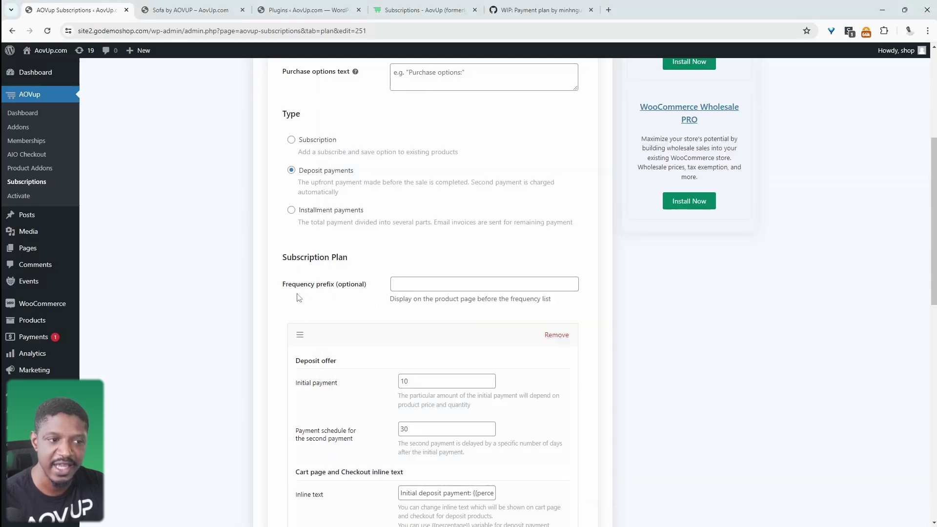
Leave the frequency prefix empty after trying the 'Deposit & Pay Later' autofill.
click(416, 284)
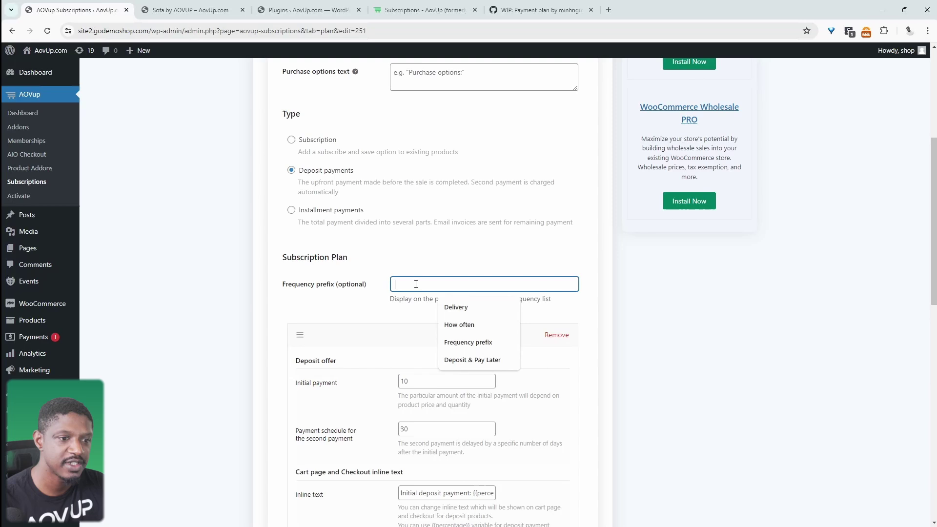
click(470, 360)
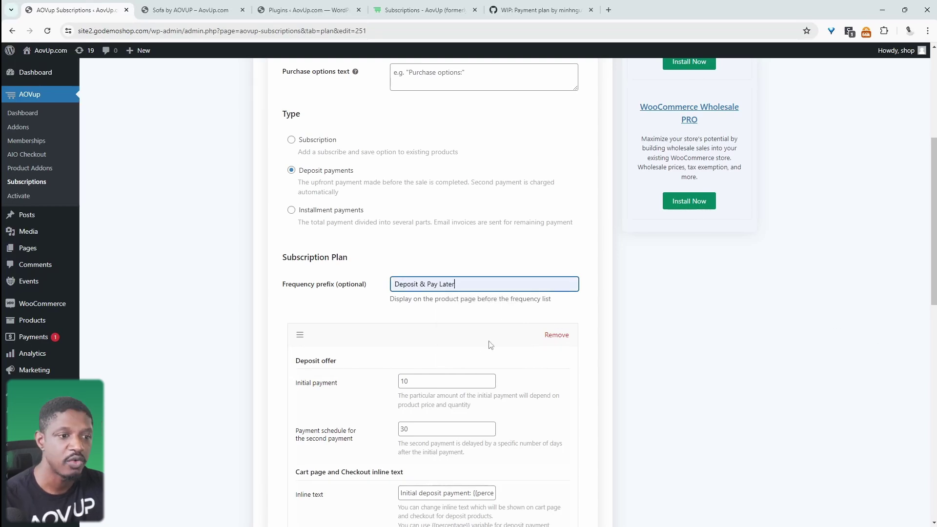
key(ctrl+a)
key(BackSpace)
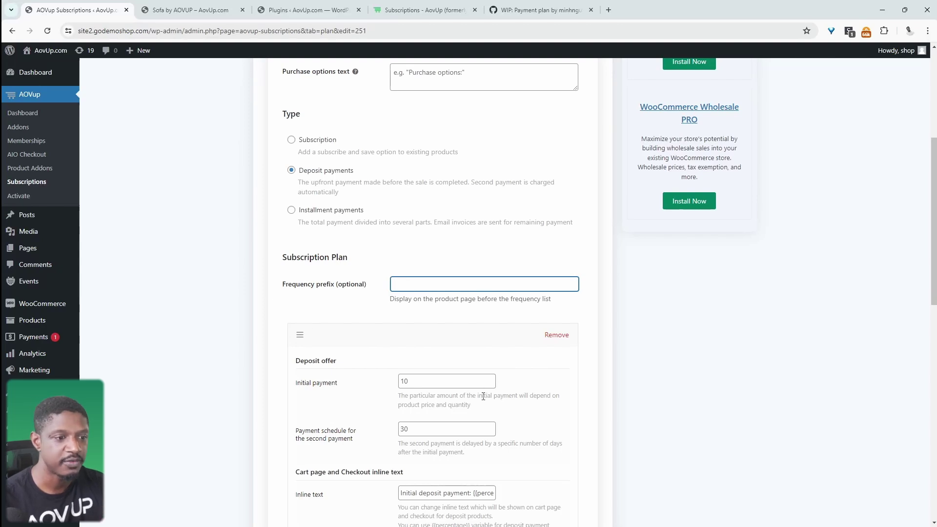
scroll(485, 403, down, 2)
Check the initial payment of 10 and 30-day delay against the Lanyard example.
click(424, 312)
drag(425, 312, 389, 317)
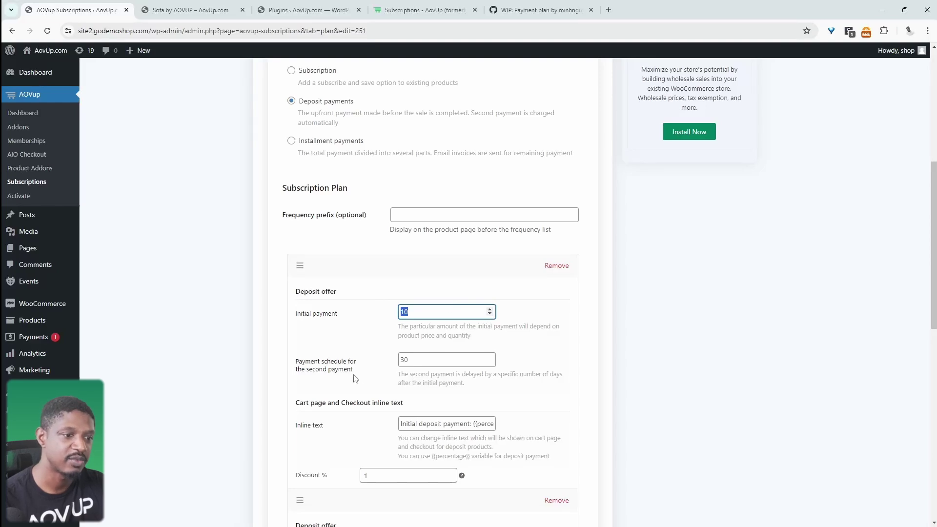
double_click(433, 359)
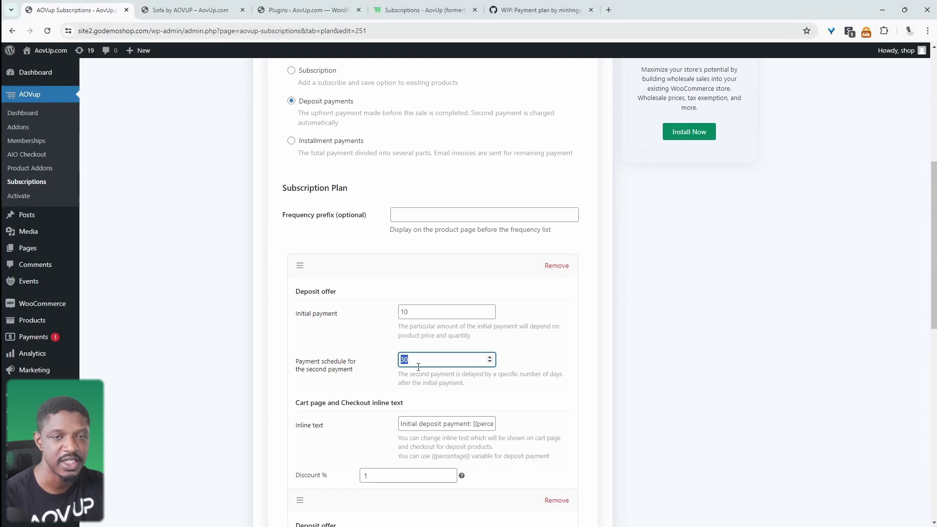
scroll(371, 318, down, 3)
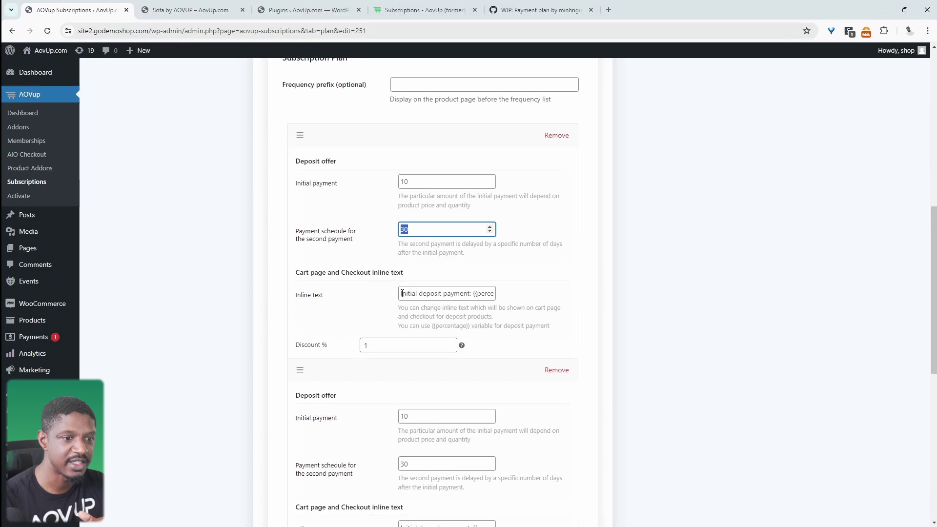
drag(402, 293, 494, 293)
key(alt+Tab)
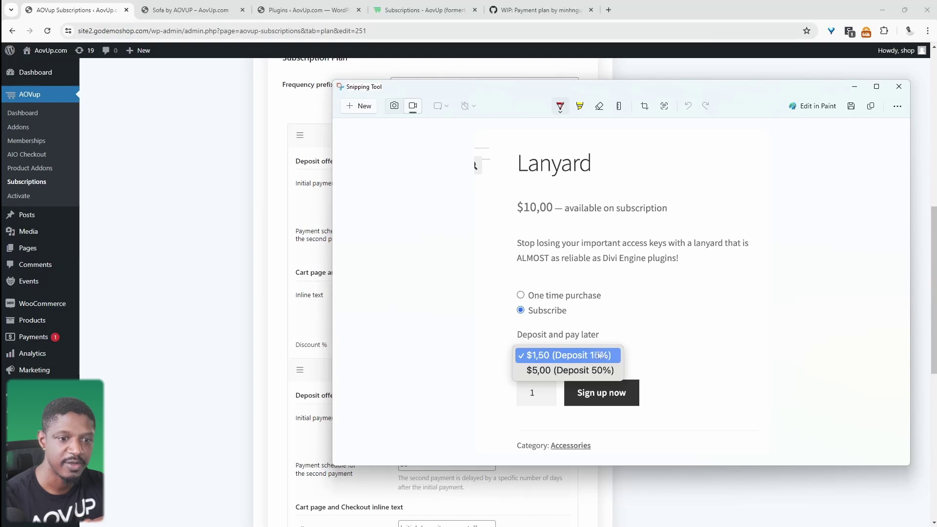
click(314, 313)
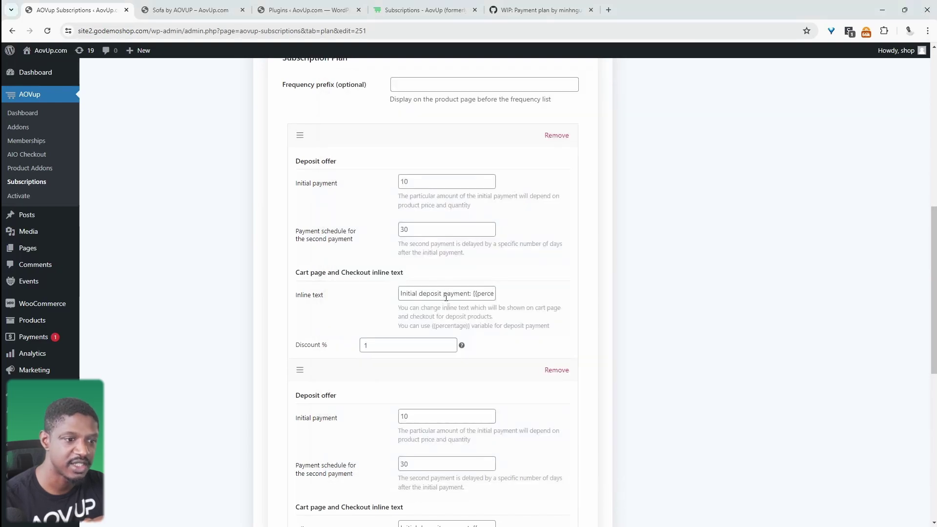
Replace the inline text with 'Deposit 10%, Pay remain in 30'.
click(478, 293)
drag(477, 293, 467, 325)
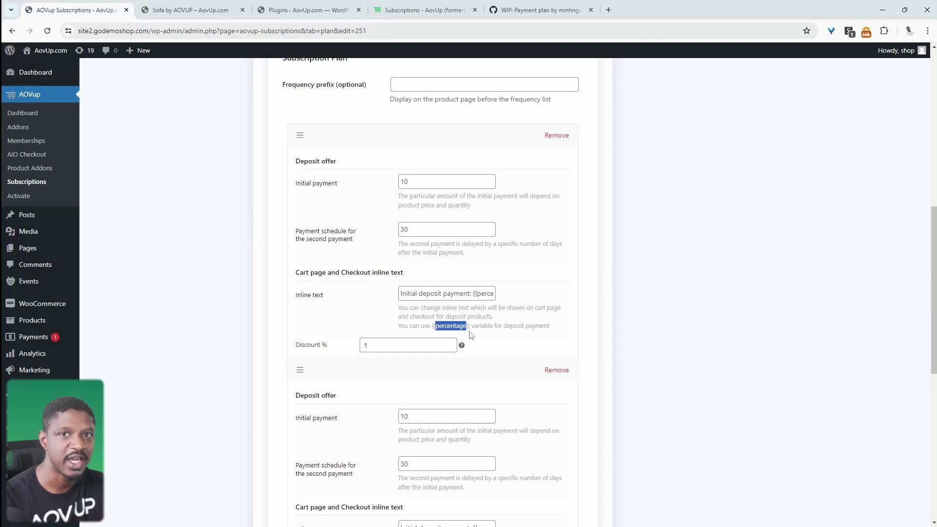
click(463, 294)
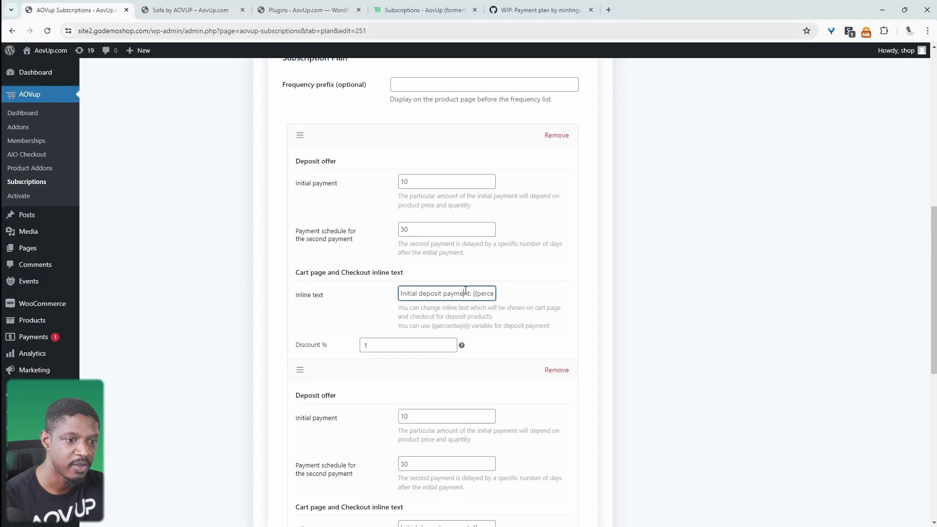
drag(402, 294, 548, 306)
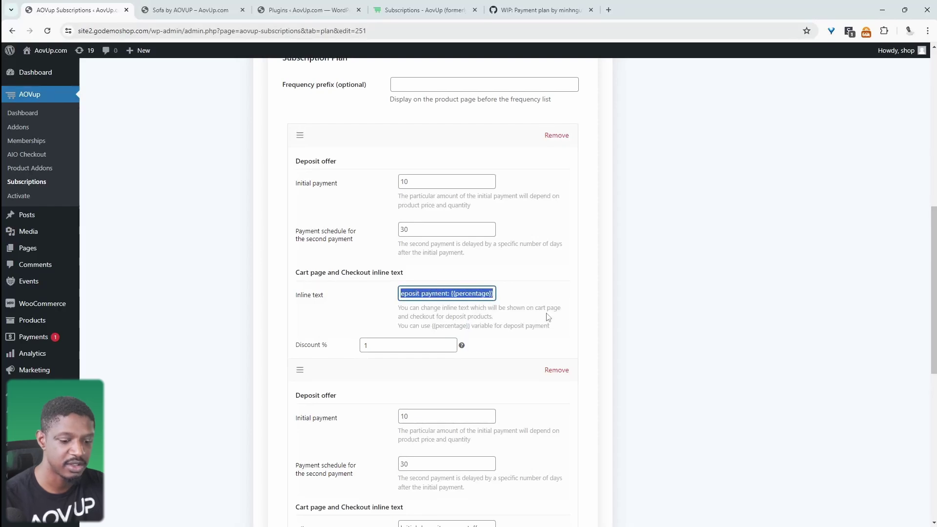
key(BackSpace)
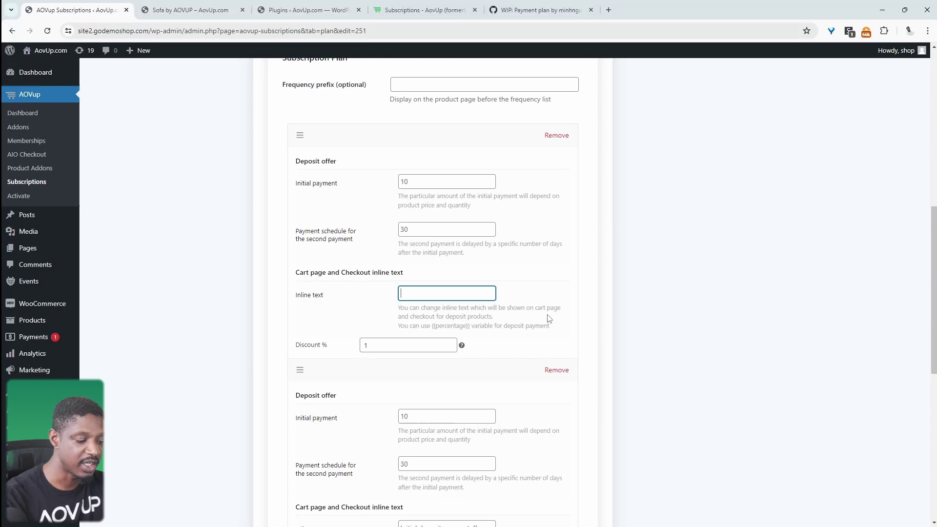
text(Desi)
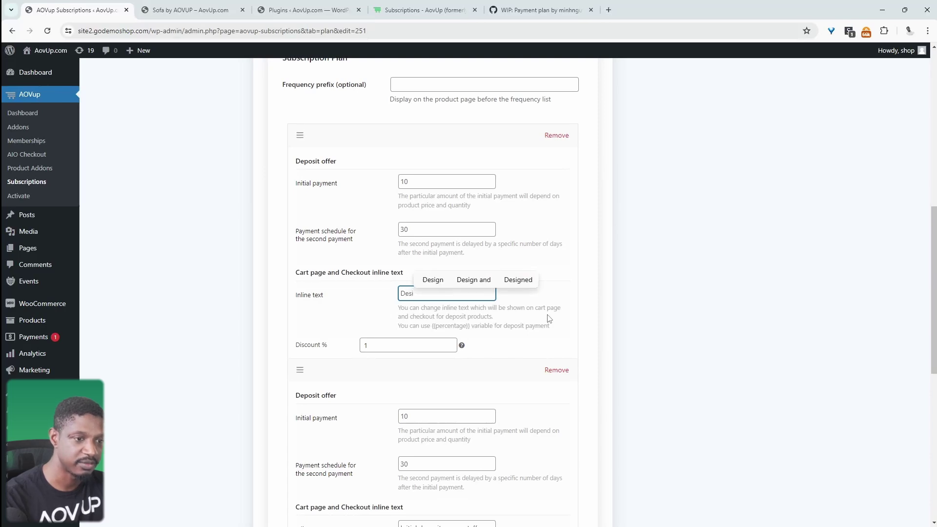
text(posit 10%, Pay remain in 30)
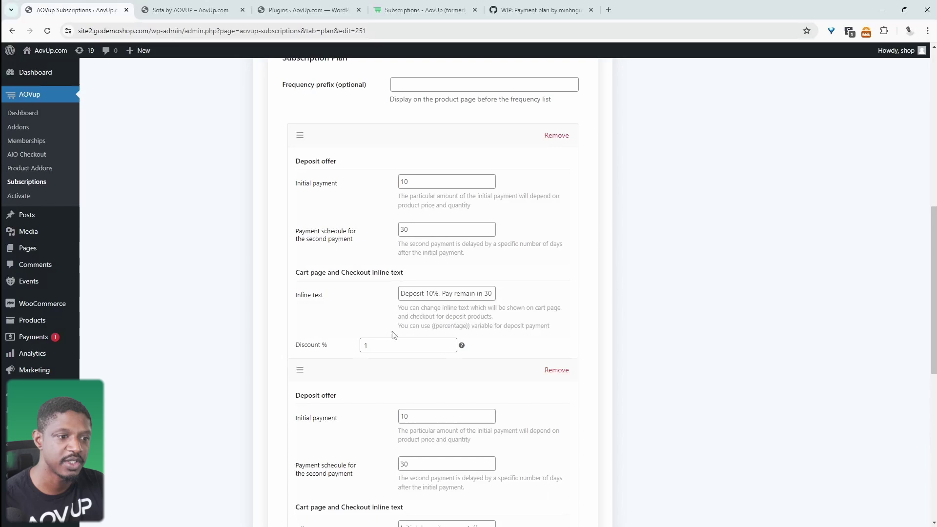
Remove the duplicate deposit plan and clear the Discount % value.
click(556, 370)
double_click(390, 345)
key(BackSpace)
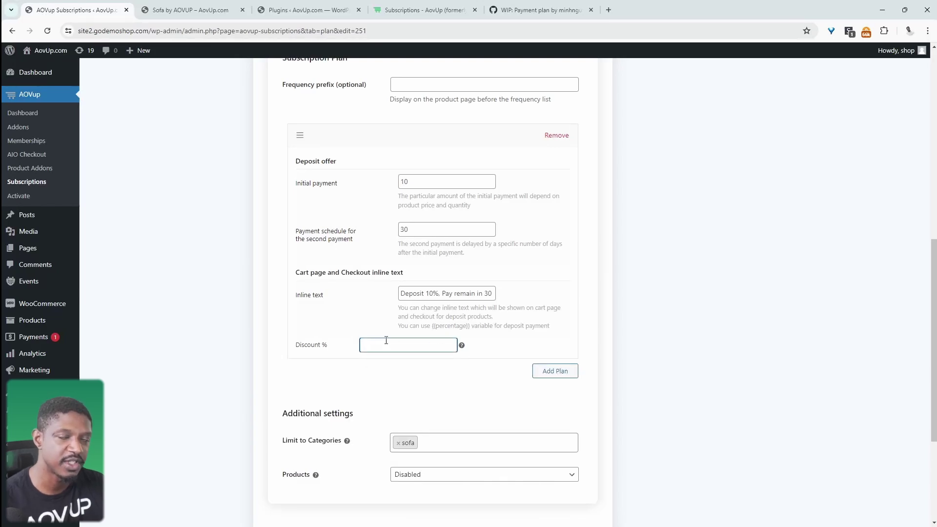
Limit the sofa deposit plan to the sofa category and save changes.
click(351, 371)
scroll(359, 394, down, 2)
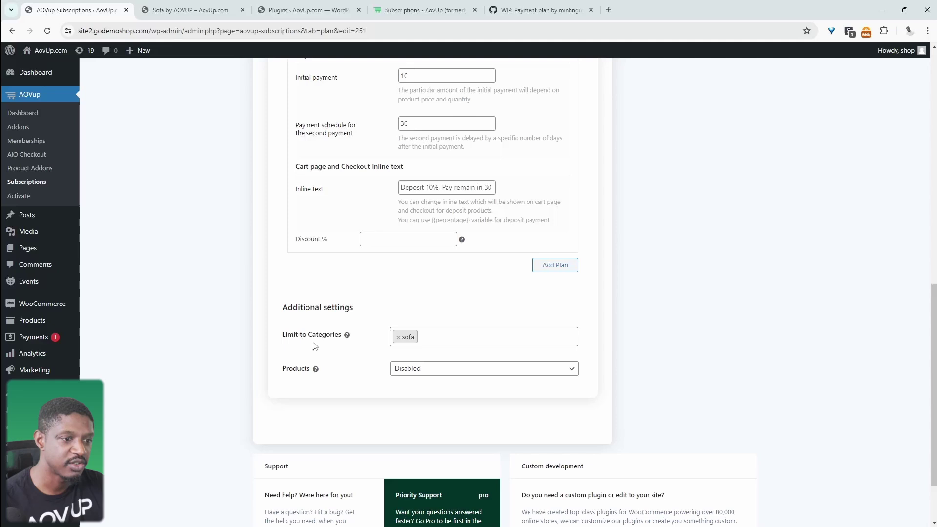
click(438, 337)
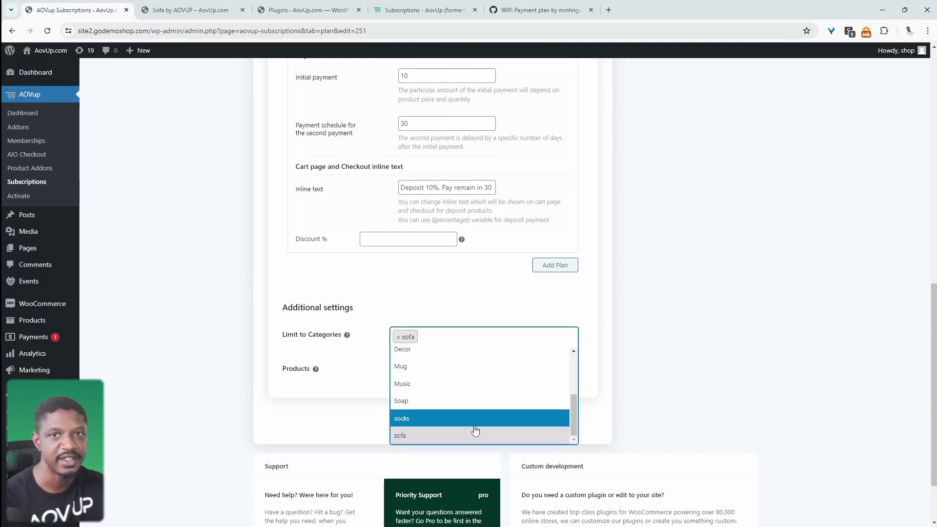
click(685, 308)
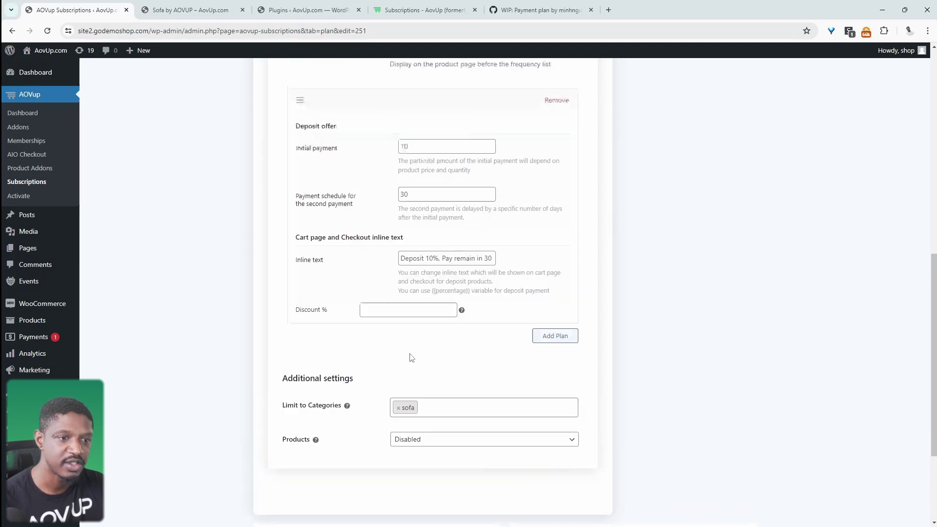
scroll(411, 358, up, 15)
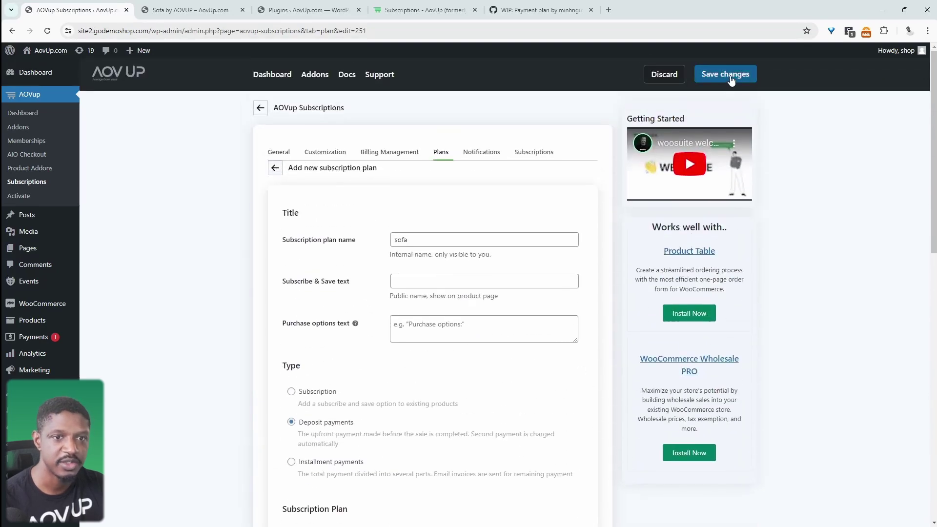
click(730, 81)
Switch to the Sofa by AOVUP product page showing the deposit option.
scroll(665, 247, down, 15)
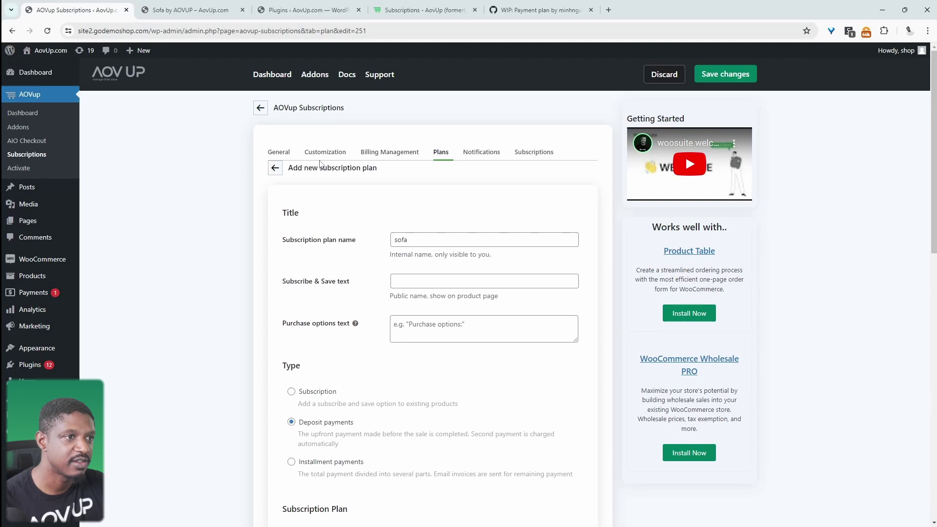
key(ctrl+Tab)
scroll(699, 262, up, 2)
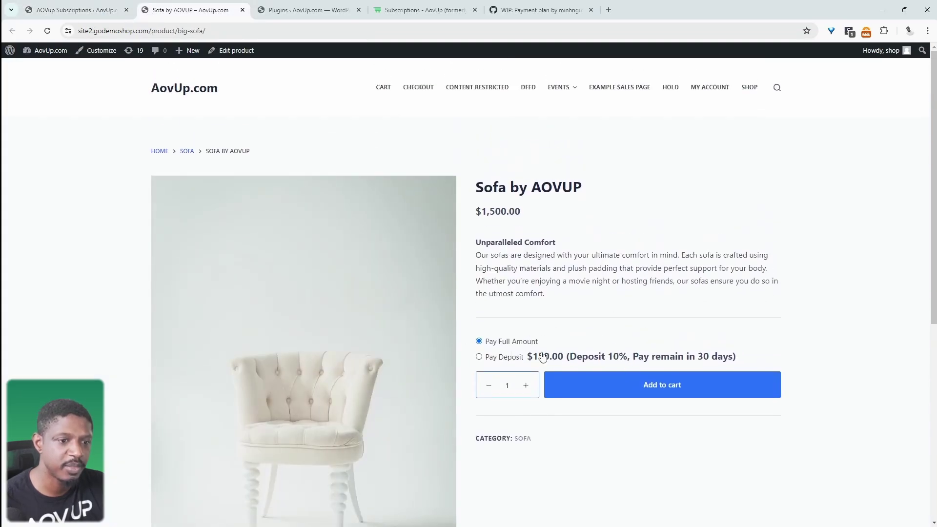
Select the $150.00 Pay Deposit option on the Sofa by AOVUP product page.
click(496, 363)
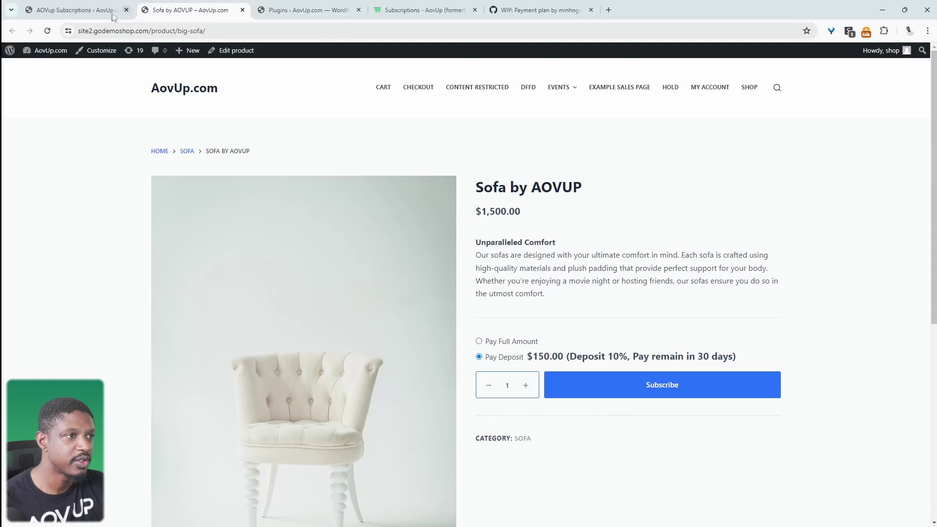
Change the Add to Cart button text from 'Subscribe' to 'Pay Deposit' and save.
click(93, 10)
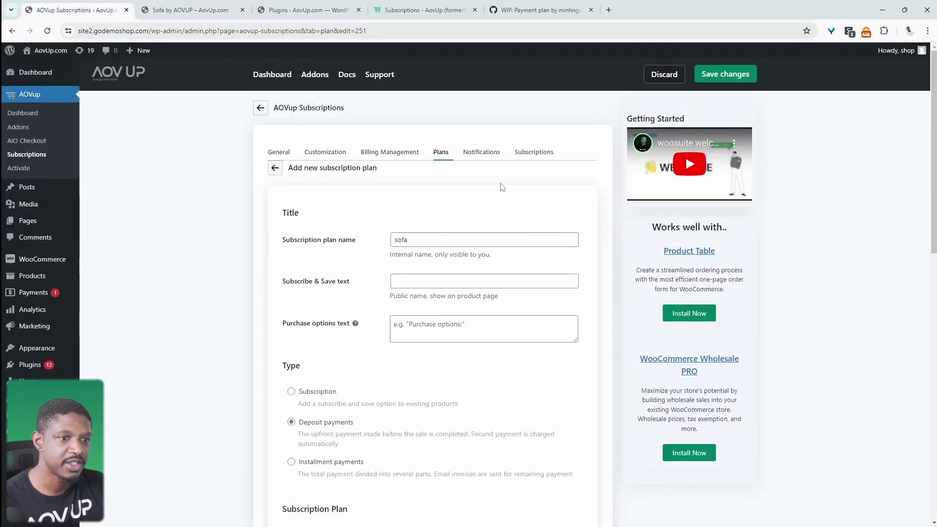
click(325, 152)
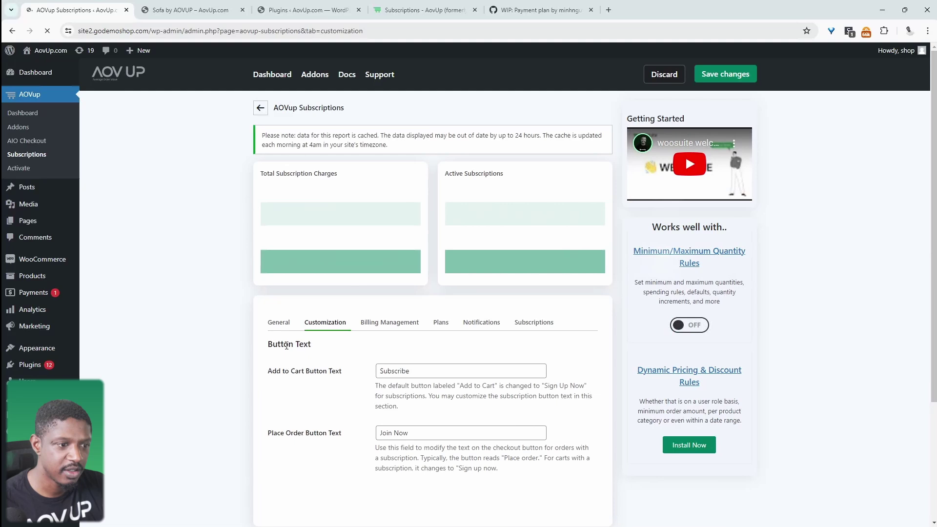
drag(410, 371, 374, 374)
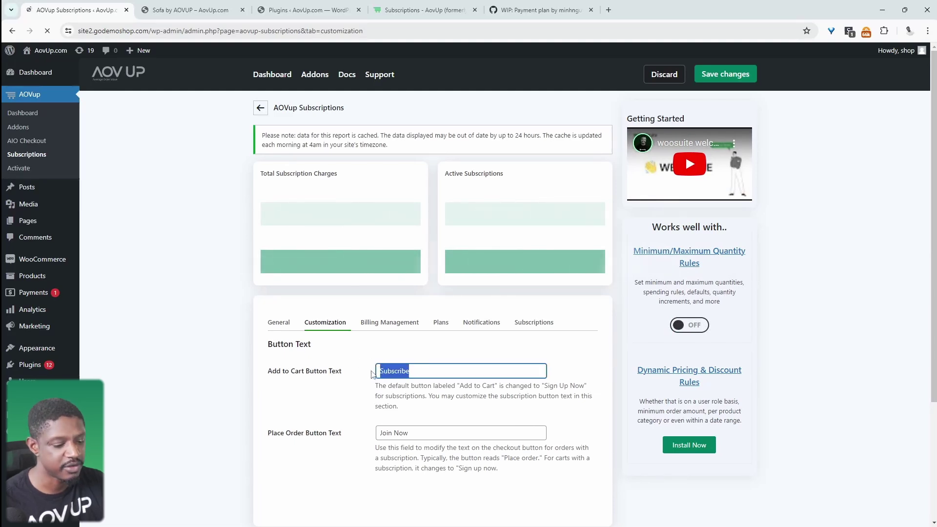
text(Pay Deposit)
key(Return)
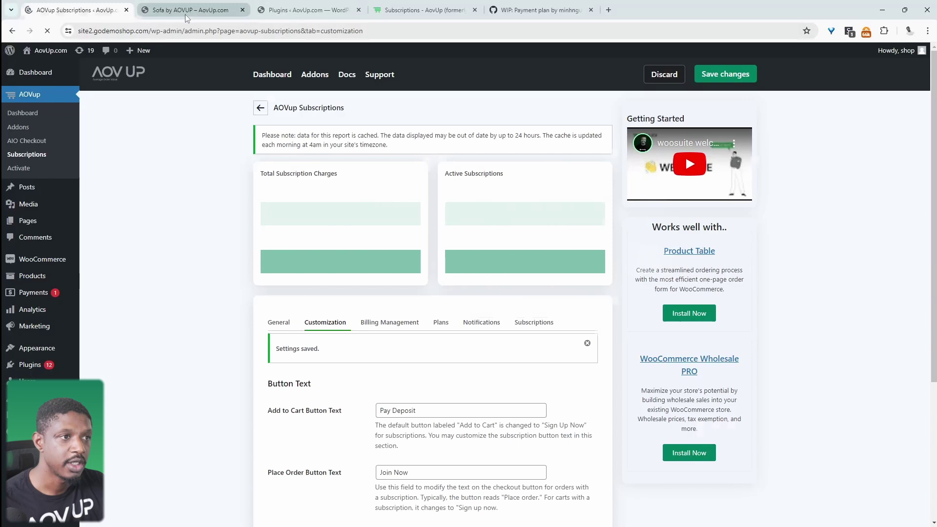
click(186, 14)
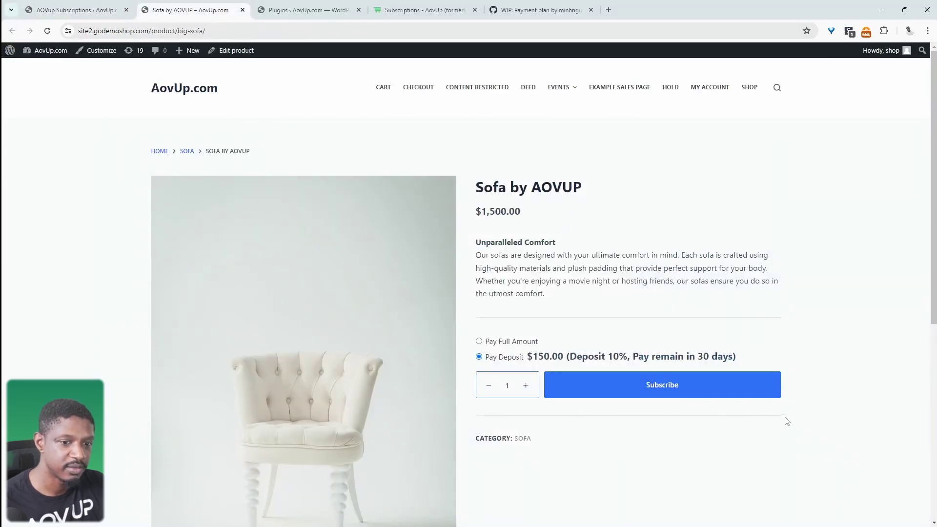
Select the deposit option on the sofa page to check the Pay Deposit button.
click(503, 357)
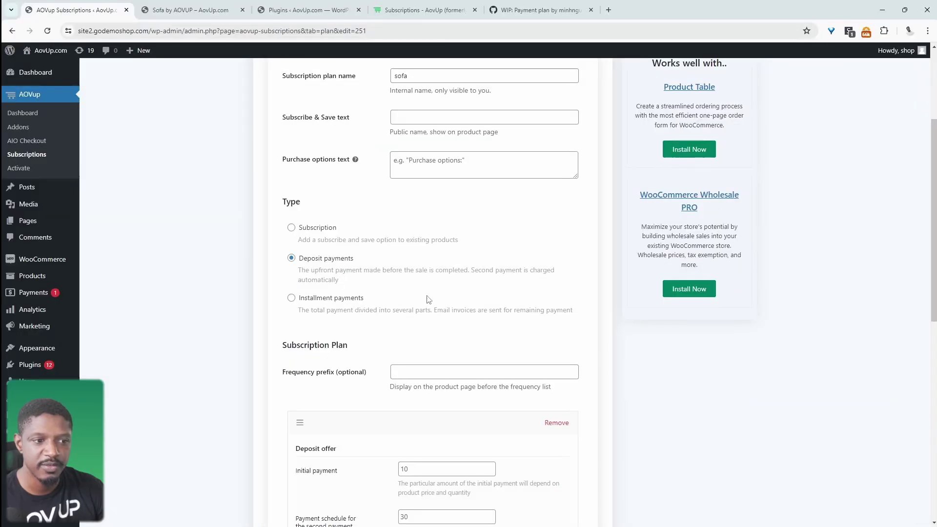
Switch the sofa plan to Installment payments and check the initial payment of 10.
click(291, 298)
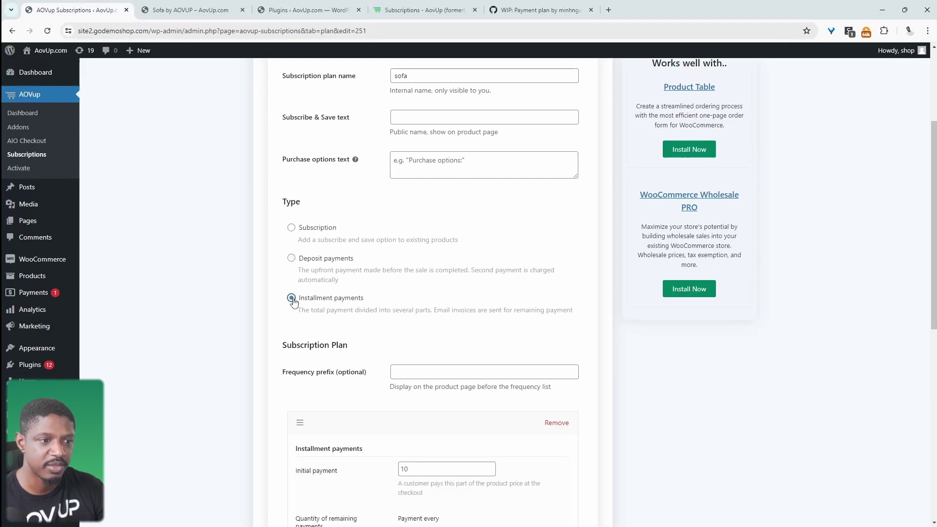
scroll(440, 338, down, 5)
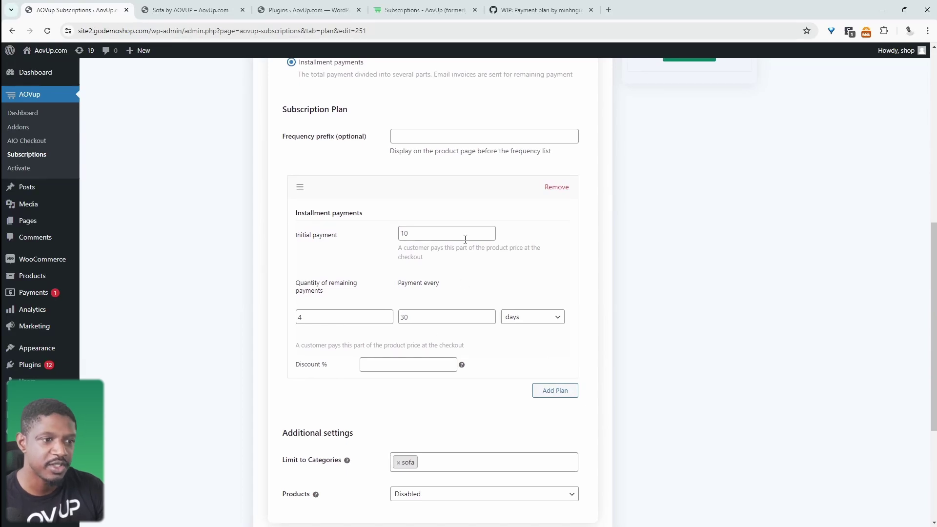
drag(427, 236, 390, 241)
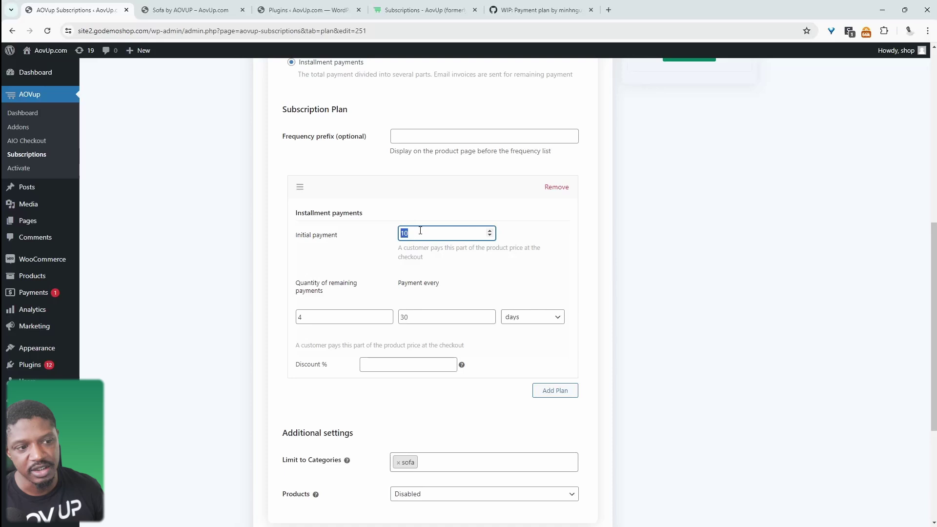
Set remaining payments to 3 every 30 days and leave the installment discount empty.
click(316, 321)
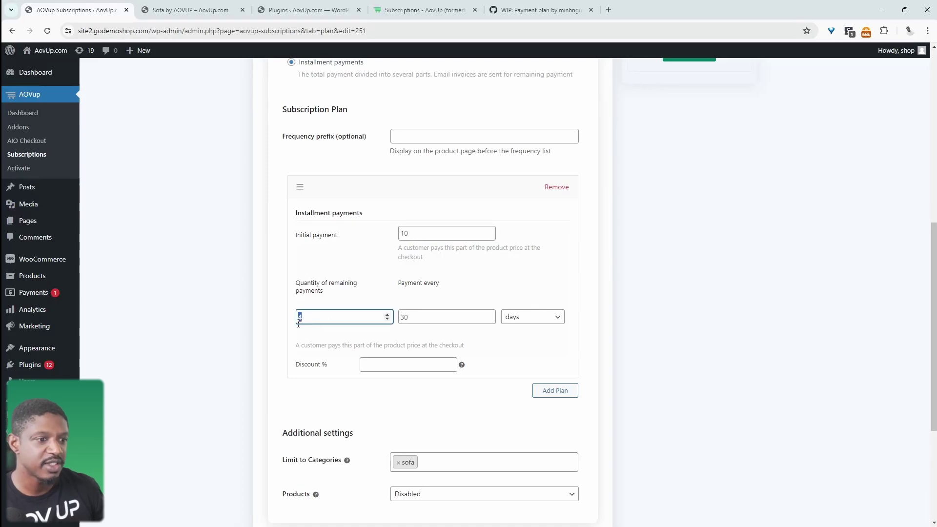
text(3)
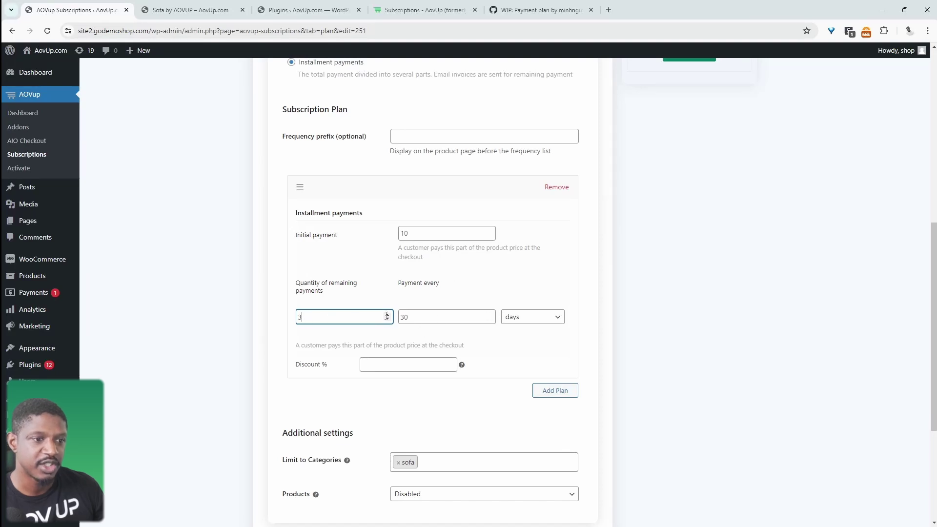
double_click(417, 233)
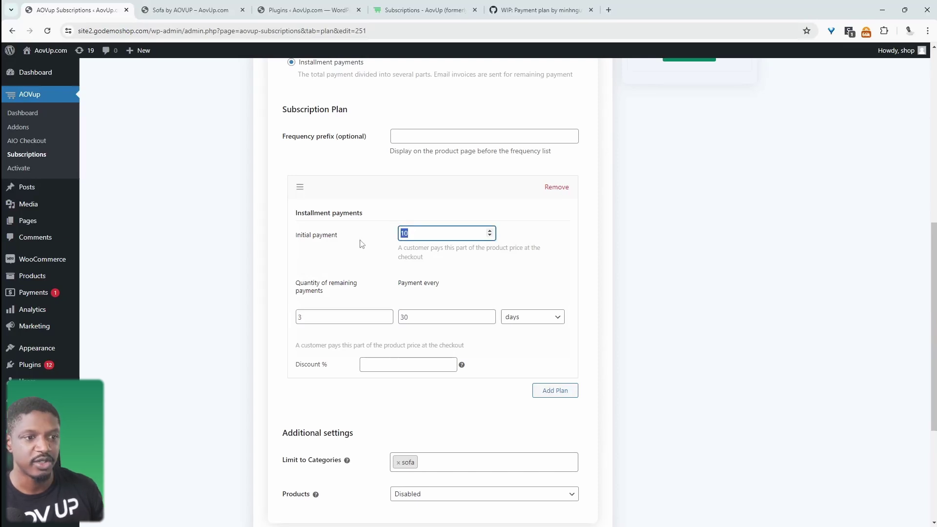
double_click(307, 317)
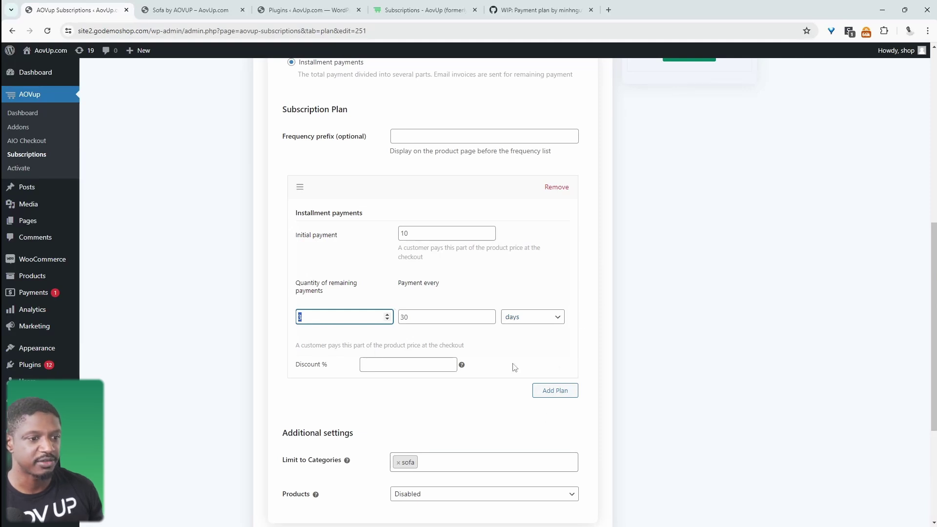
click(382, 364)
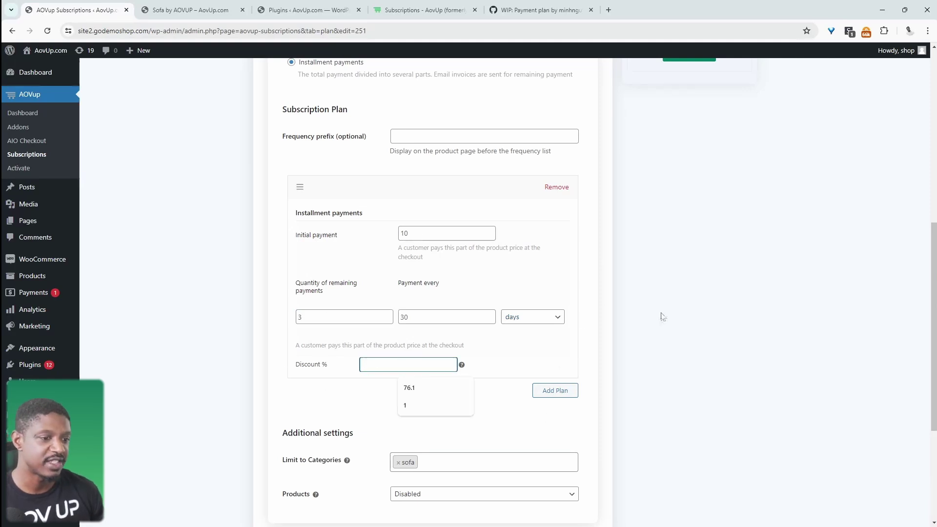
click(689, 312)
scroll(668, 302, up, 2)
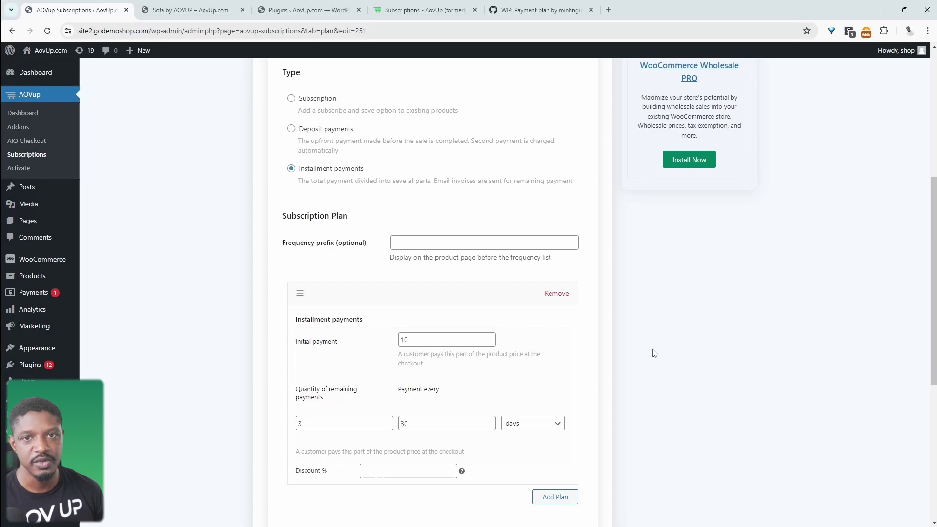